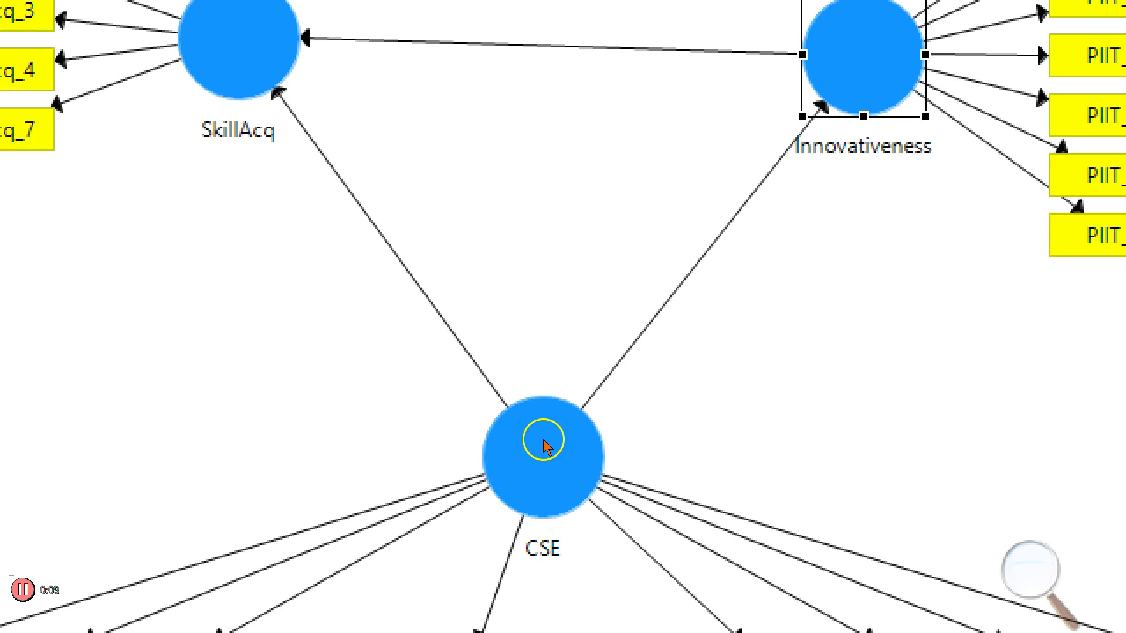
# Step: Select and cycle through the CSE, Innovativeness and SkillAcq constructs in the path model
pyautogui.click(539, 419)
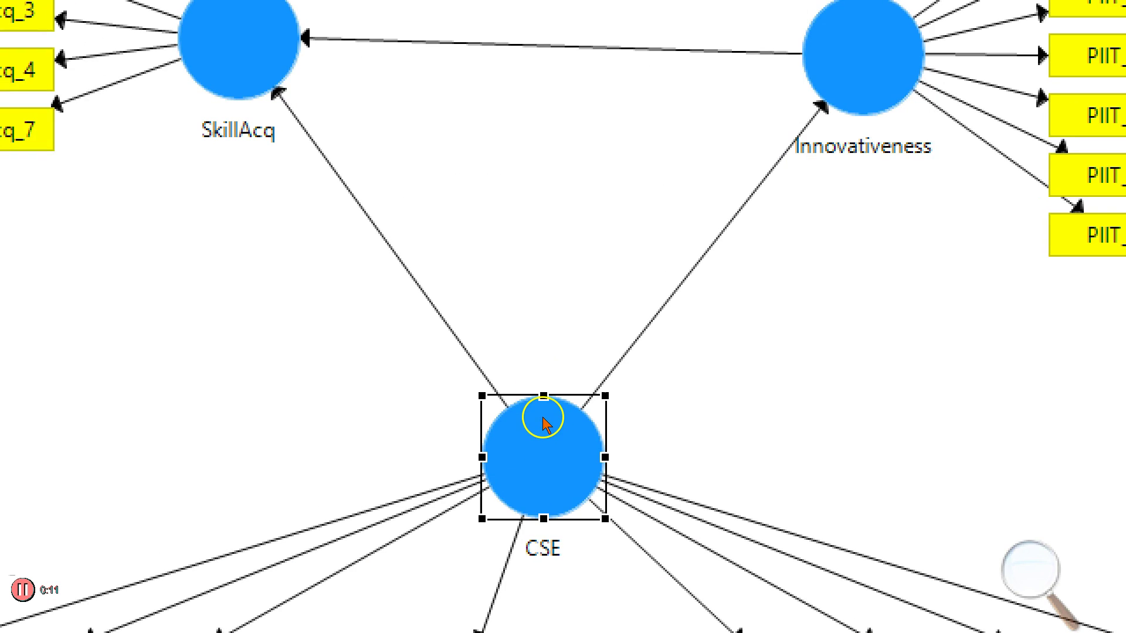
pyautogui.click(439, 277)
pyautogui.click(546, 410)
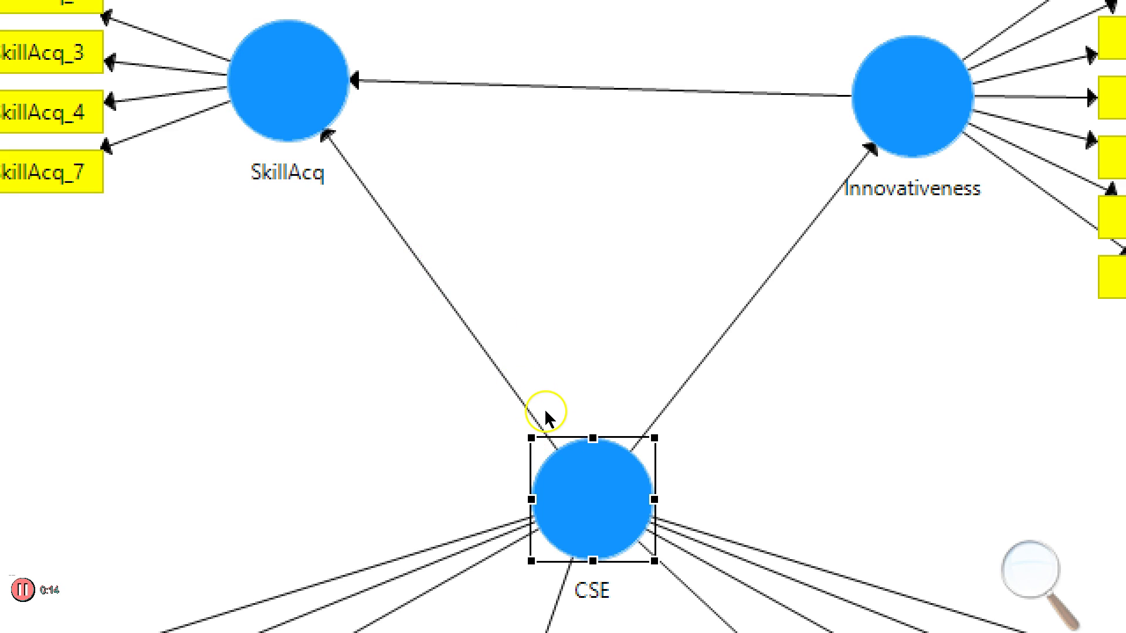
pyautogui.click(442, 280)
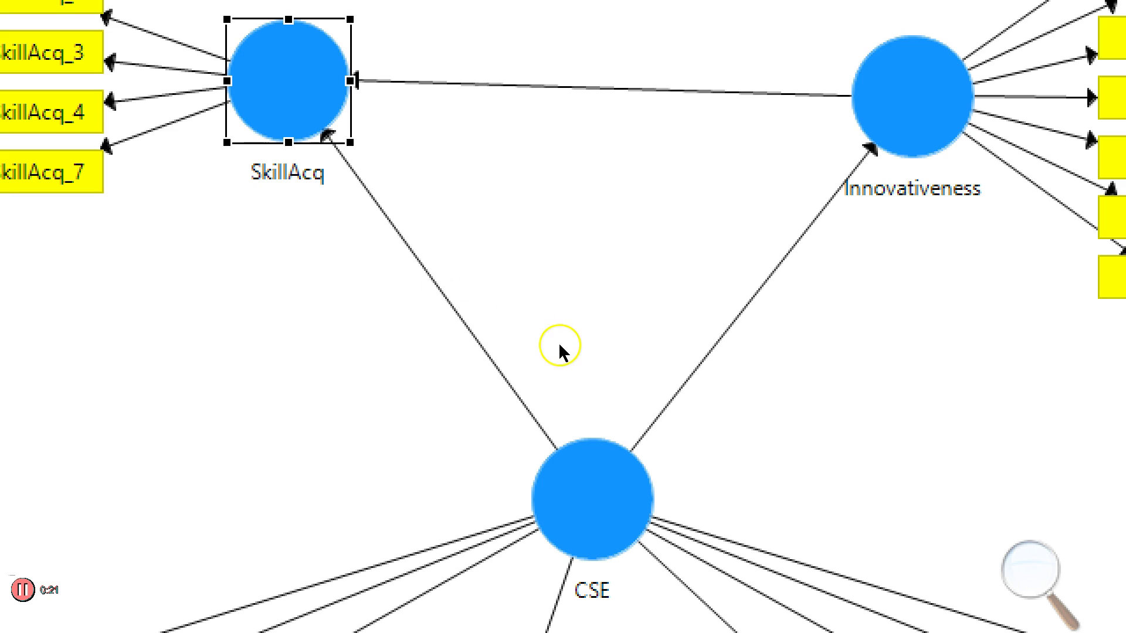
pyautogui.press('Tab')
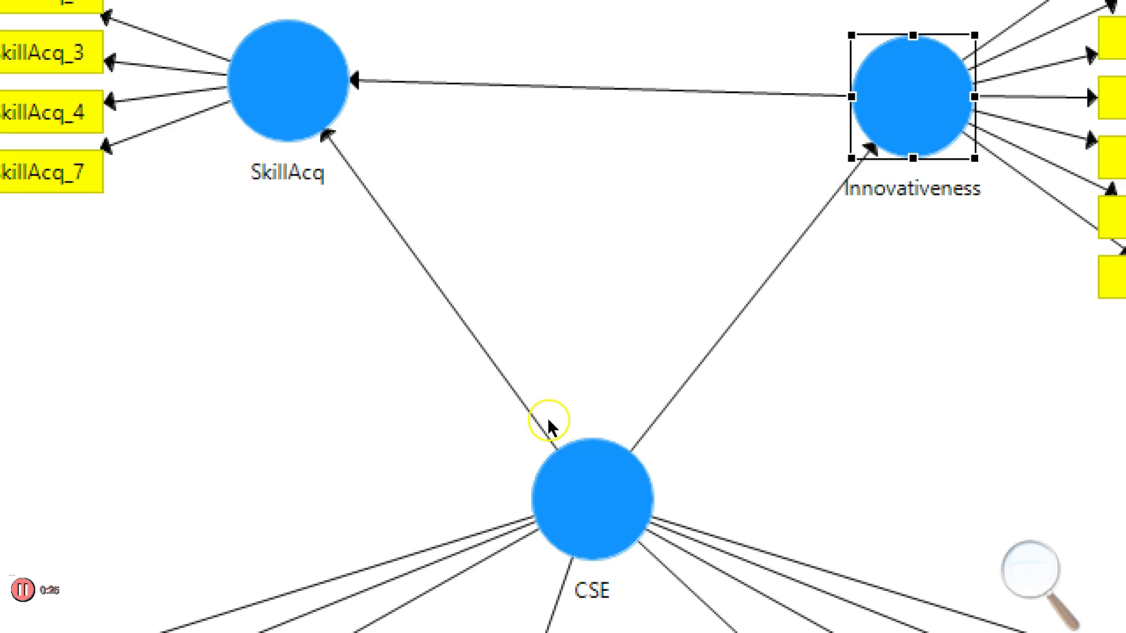
pyautogui.press('Tab')
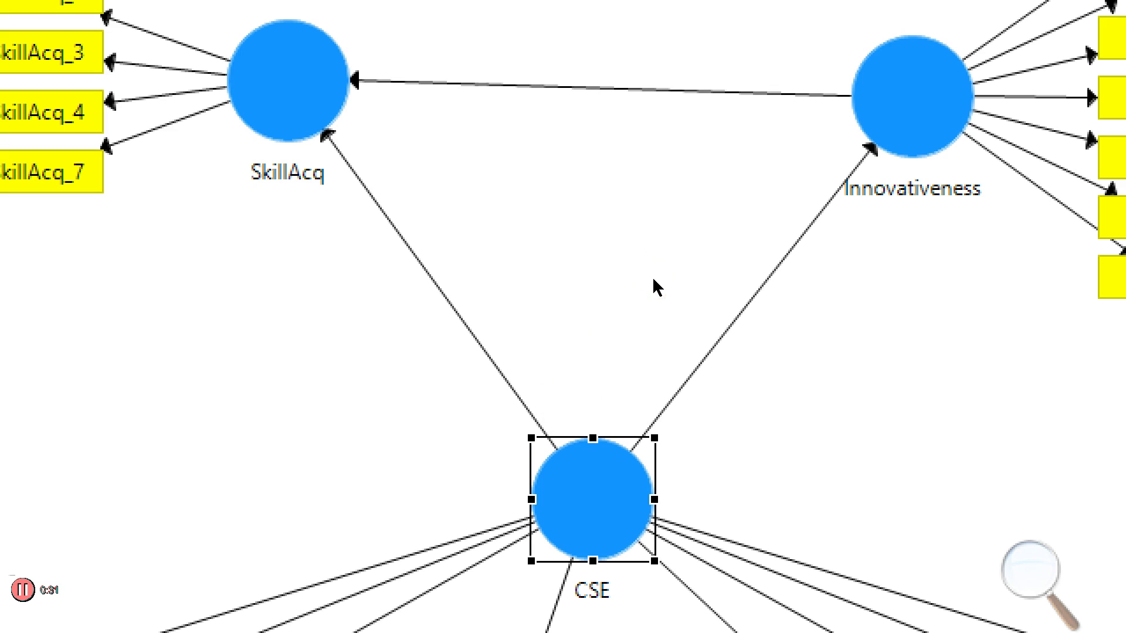
pyautogui.press('Tab')
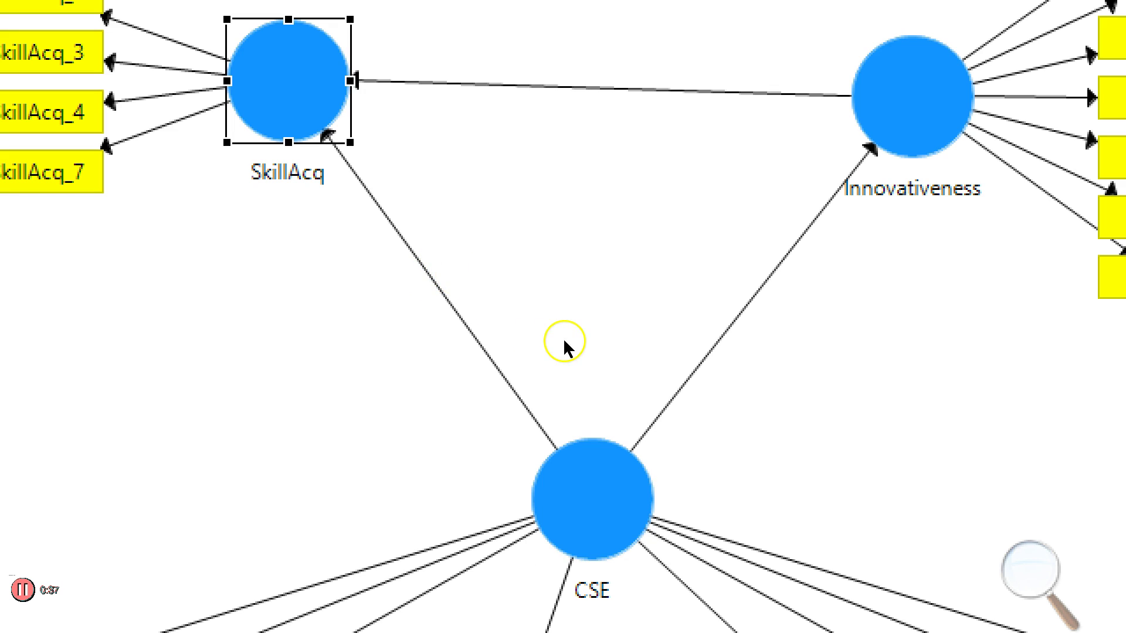
pyautogui.click(547, 428)
pyautogui.click(430, 281)
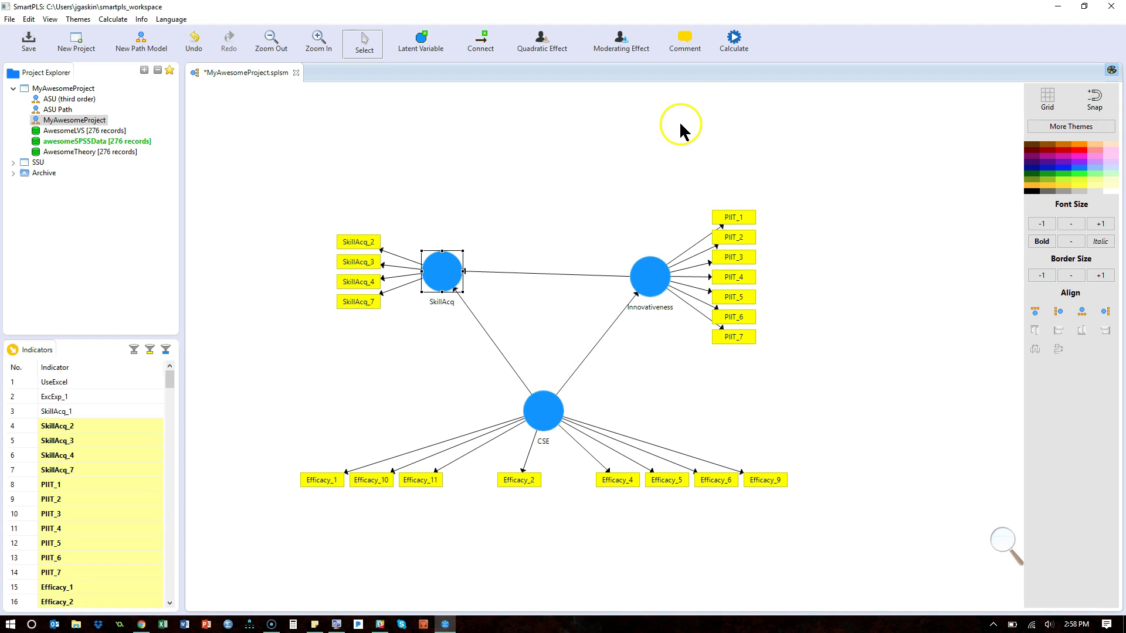
# Step: Start a Consistent PLS Bootstrapping calculation with 1000 subsamples
pyautogui.click(734, 39)
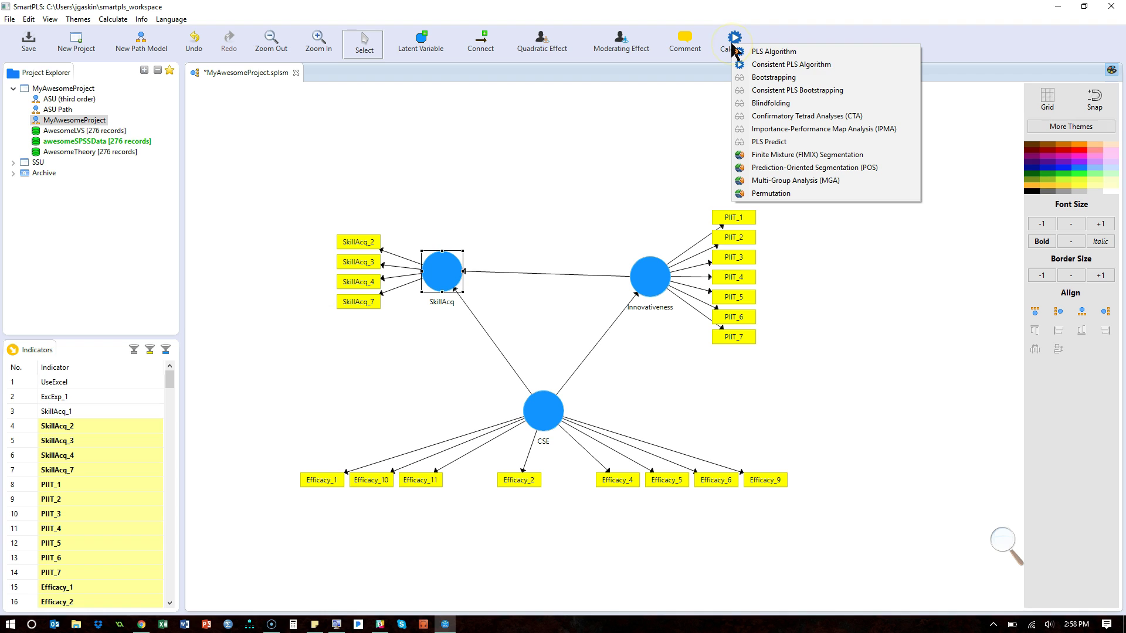
pyautogui.click(838, 91)
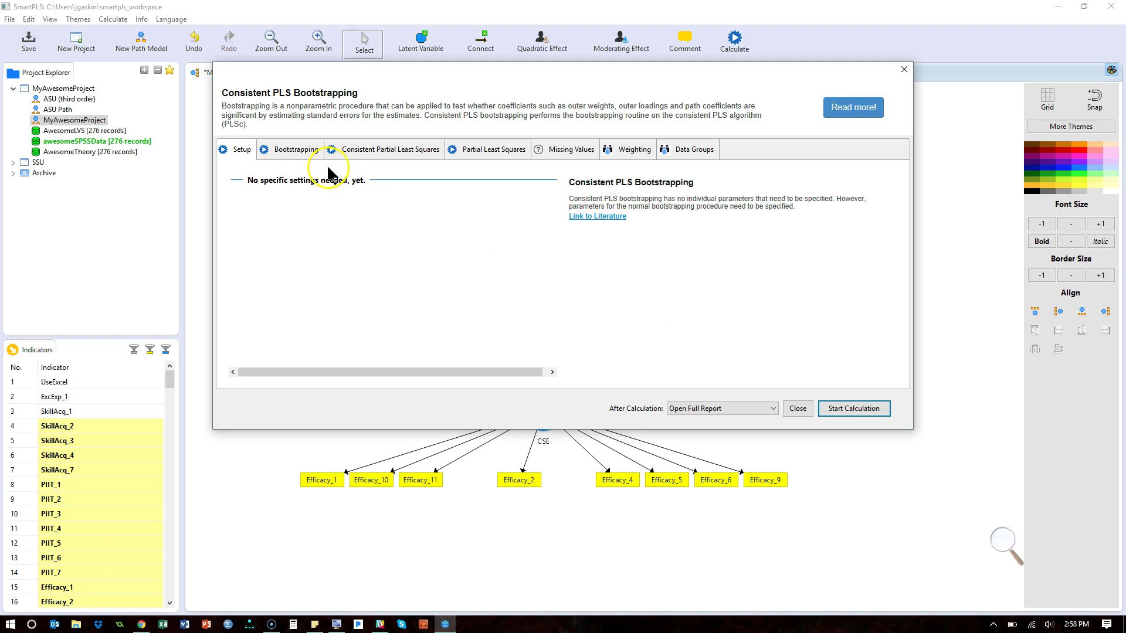
pyautogui.click(305, 150)
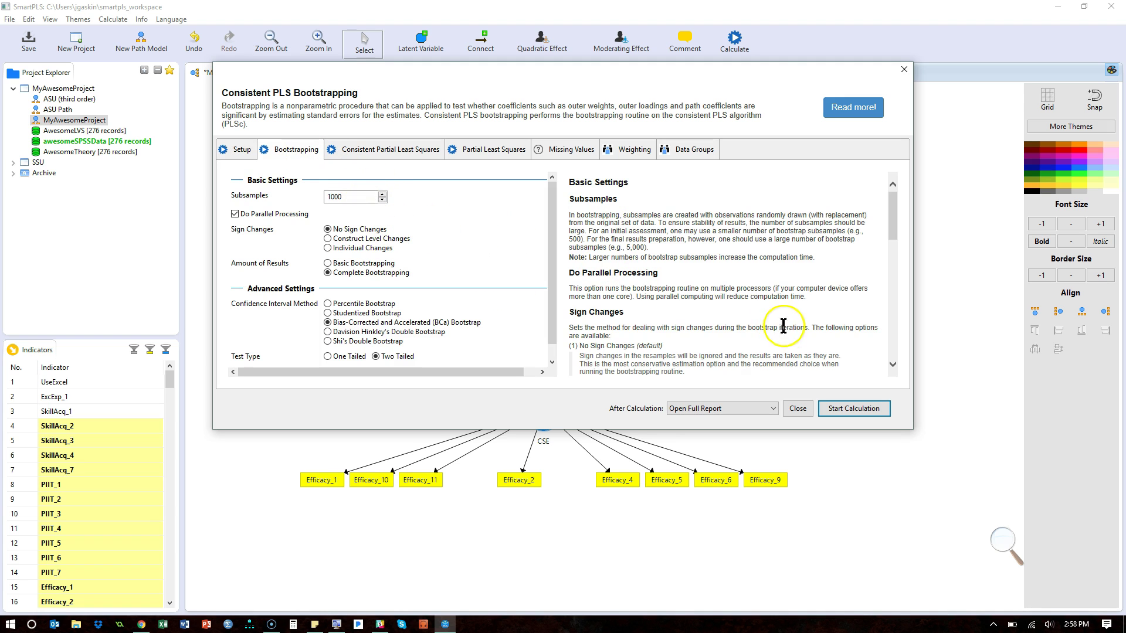
pyautogui.moveTo(355, 197); pyautogui.dragTo(310, 208)
pyautogui.click(851, 410)
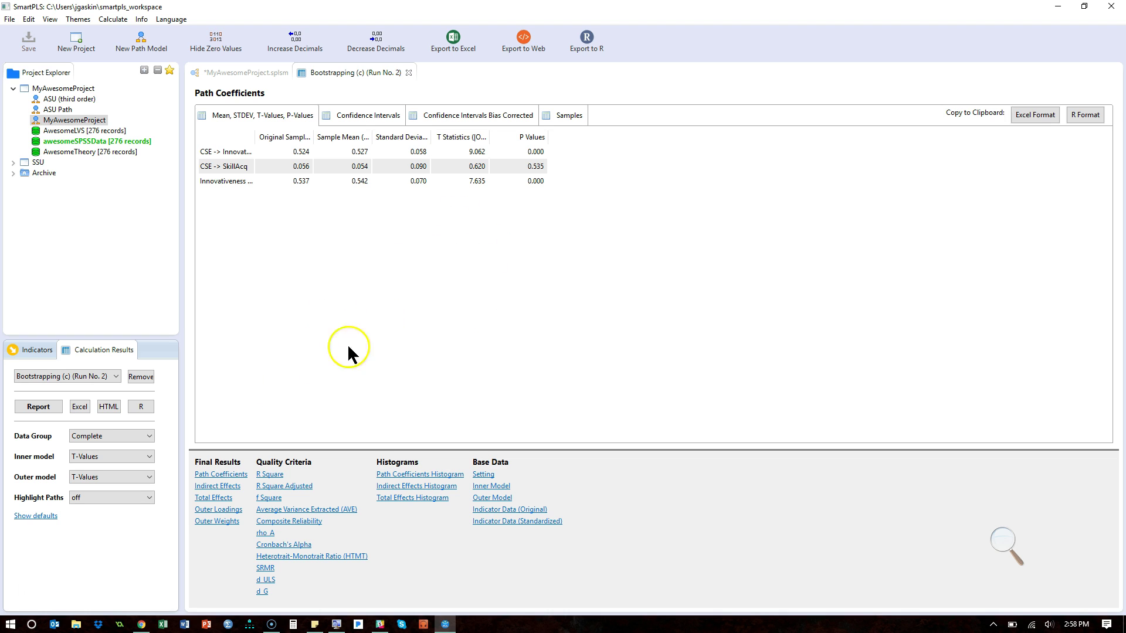
# Step: Show Indirect Effects and highlight the CSE -> SkillAcq row (0.281, T 5.803, p 0.000)
pyautogui.click(228, 486)
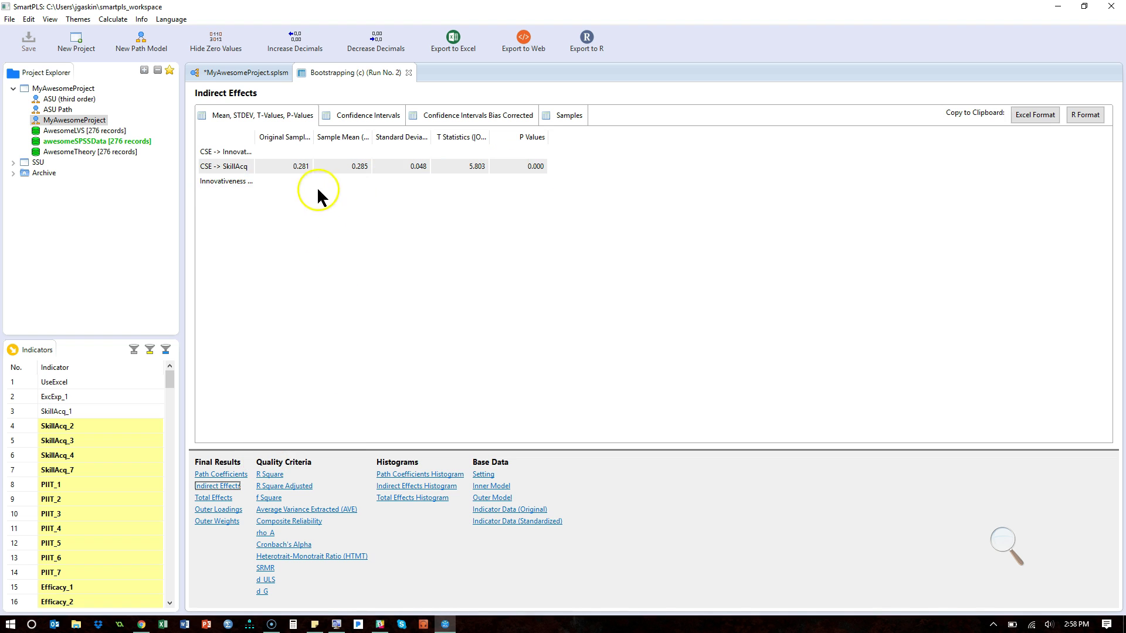
pyautogui.click(506, 167)
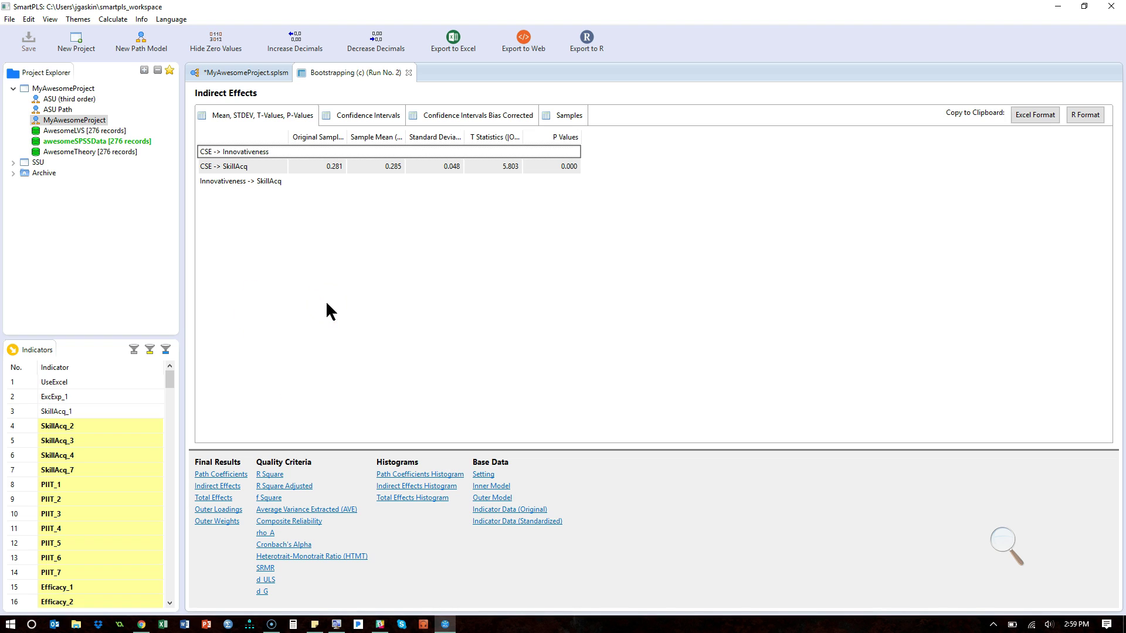
# Step: Show Path Coefficients and highlight the direct CSE -> SkillAcq row (0.056, T 0.620, p 0.535)
pyautogui.click(230, 476)
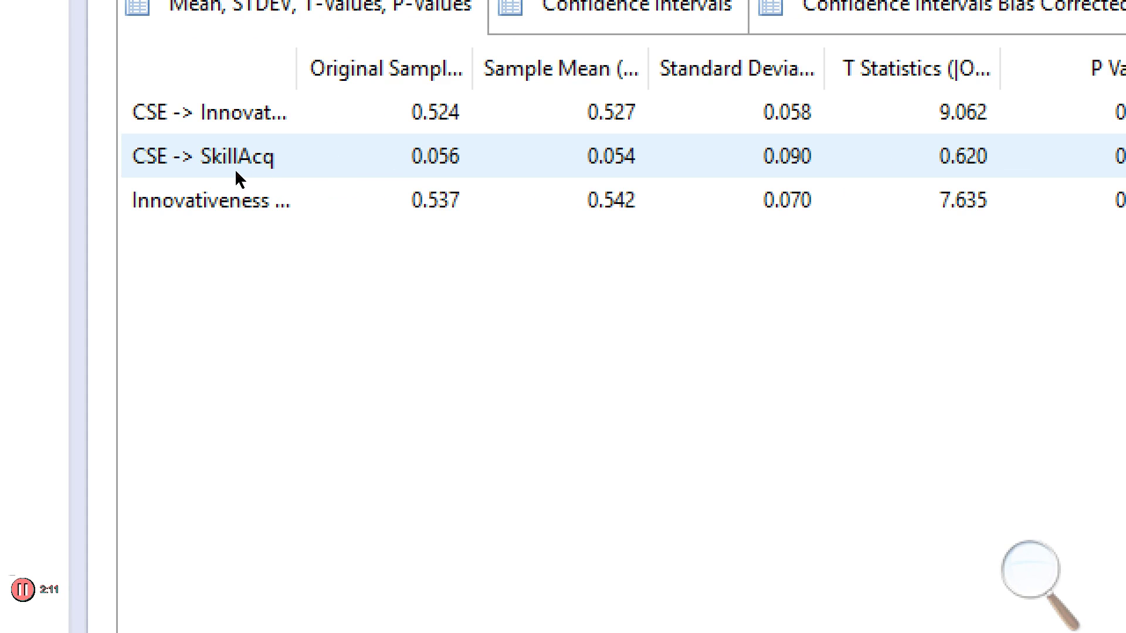
pyautogui.click(446, 169)
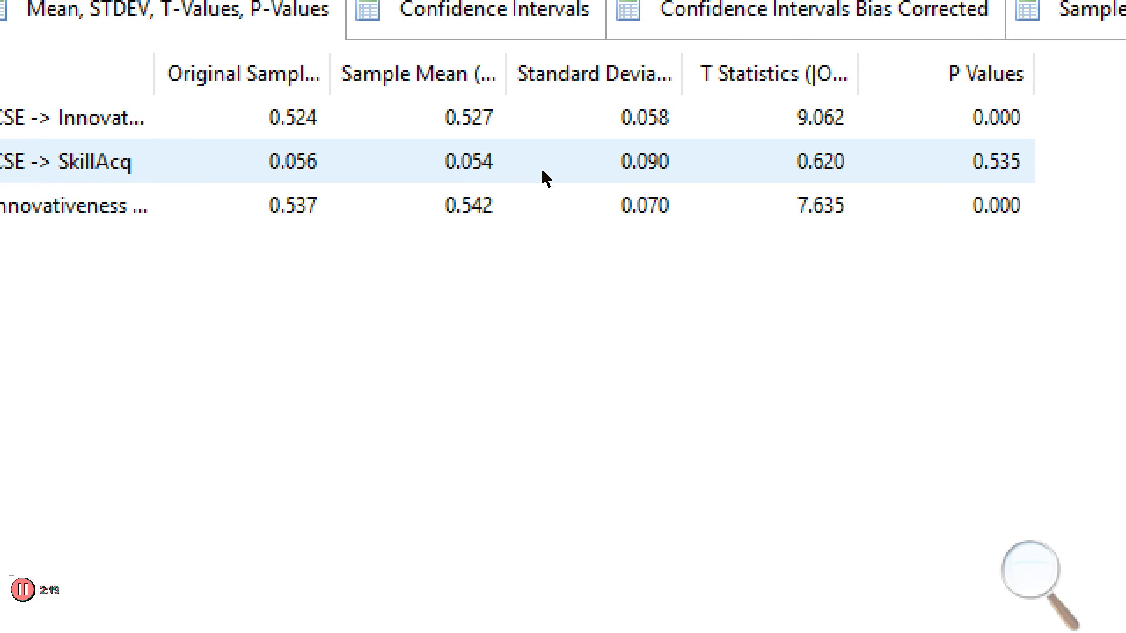
pyautogui.click(534, 180)
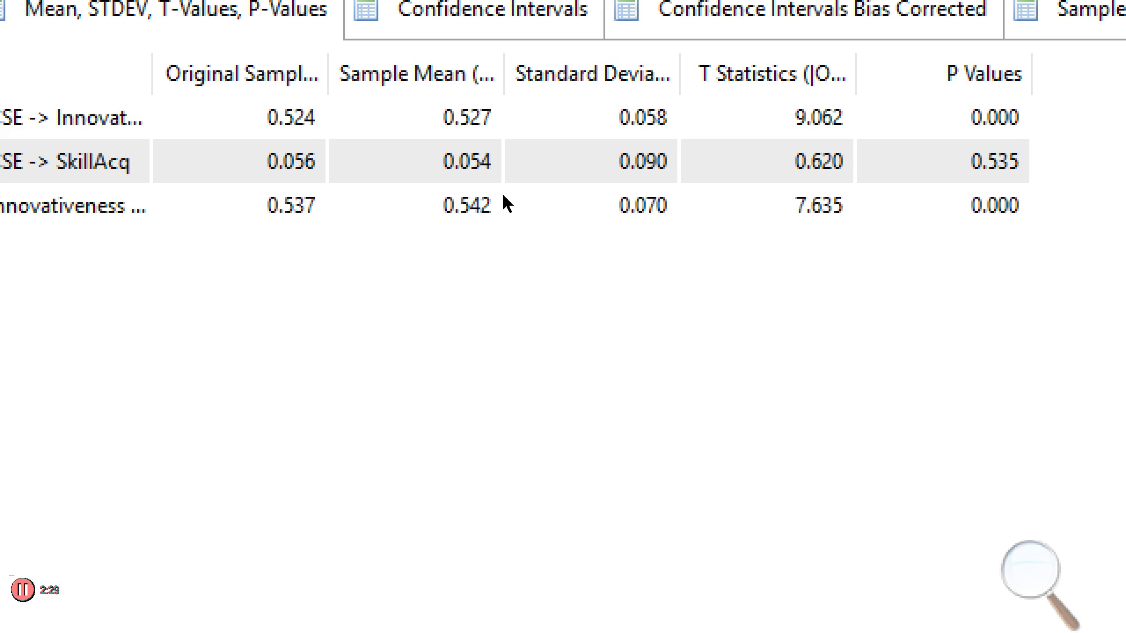
pyautogui.click(534, 168)
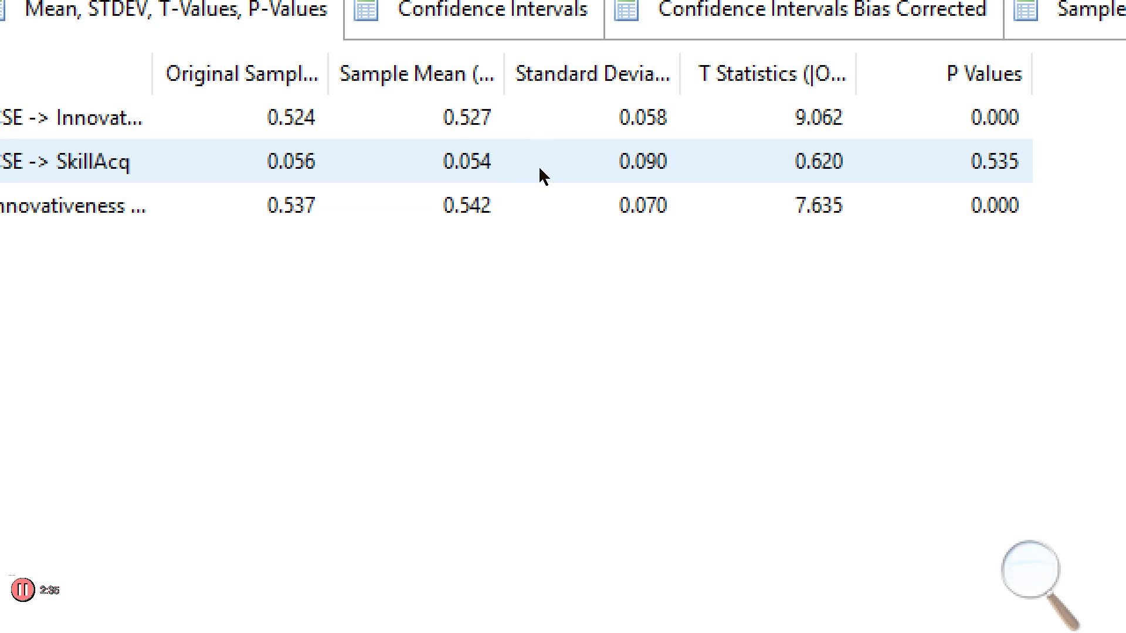
pyautogui.click(548, 170)
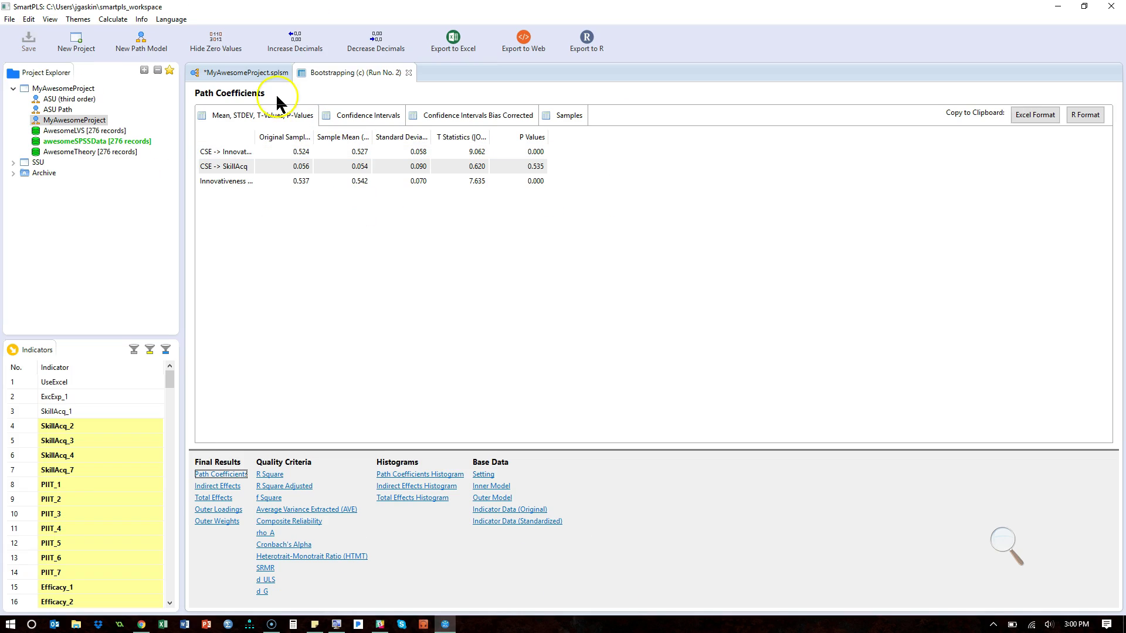
# Step: Back in the path model, add a new construct left of CSE with indicators Anxiety_1–Anxiety_7
pyautogui.click(267, 73)
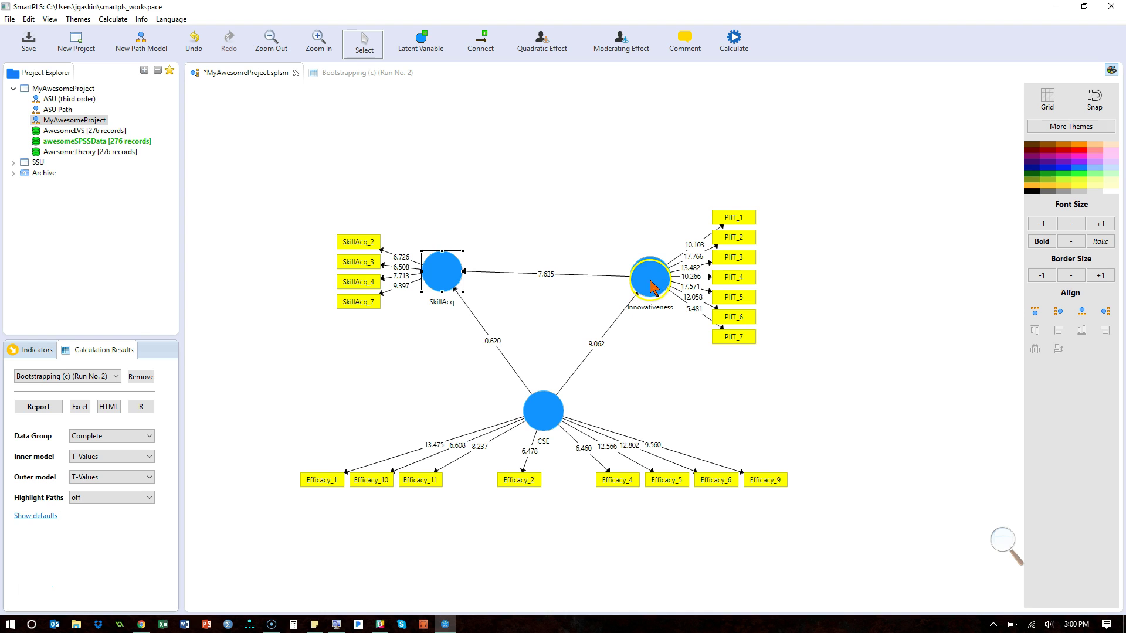
pyautogui.click(413, 46)
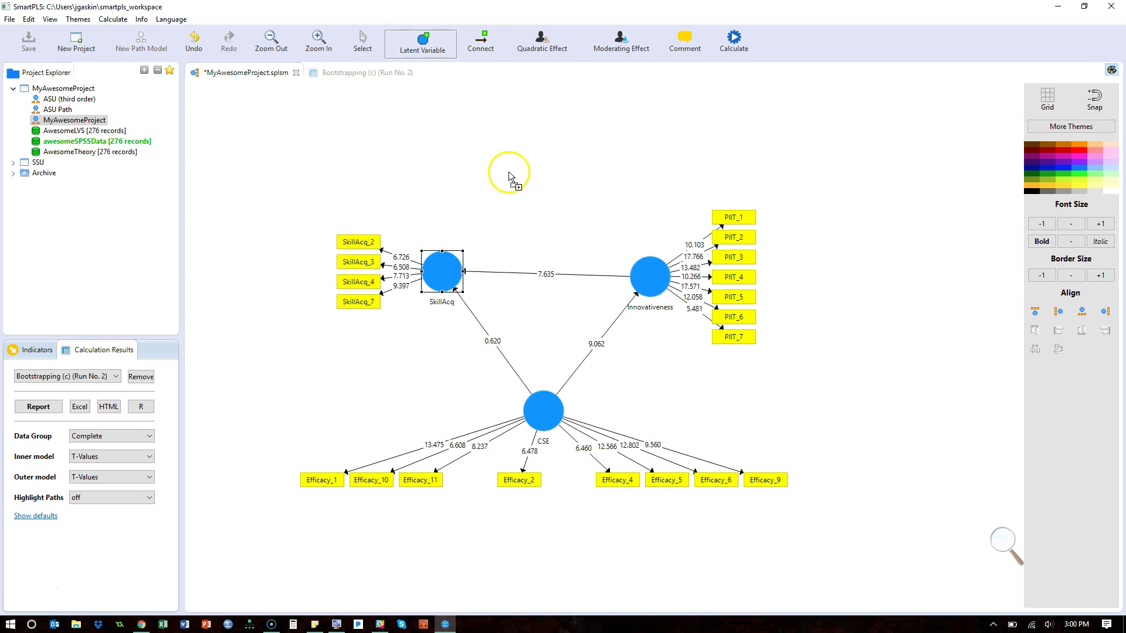
pyautogui.click(416, 376)
pyautogui.scroll(-3, 92, 470)
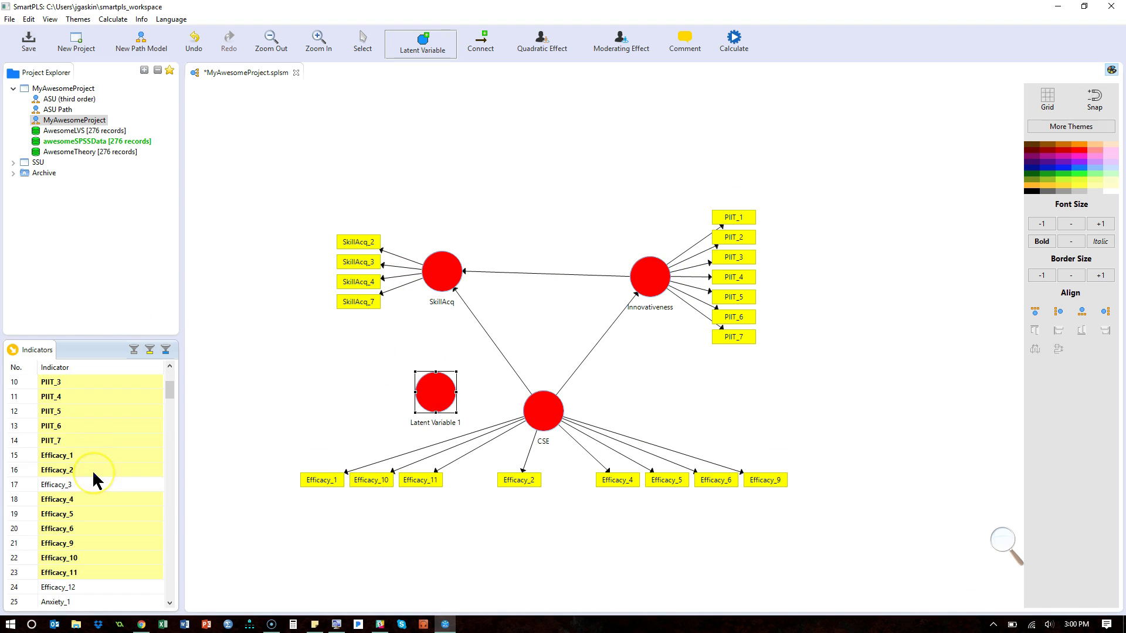
pyautogui.scroll(-3, 93, 470)
pyautogui.click(93, 470)
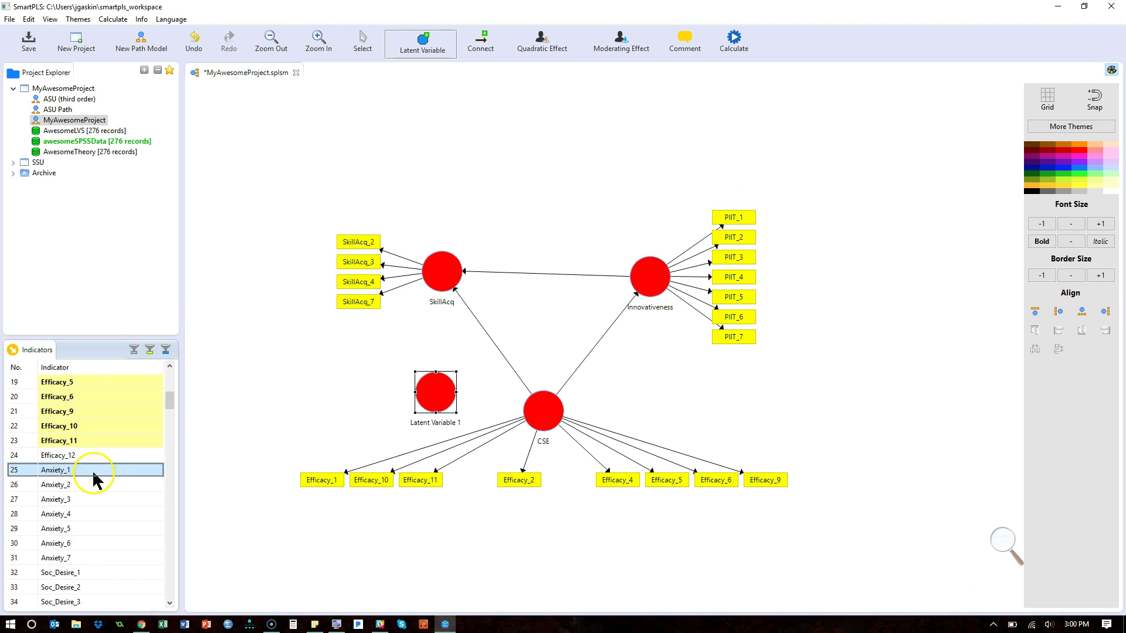
pyautogui.keyDown('shift'); pyautogui.click(96, 555); pyautogui.keyUp('shift')
pyautogui.moveTo(64, 513); pyautogui.dragTo(432, 393)
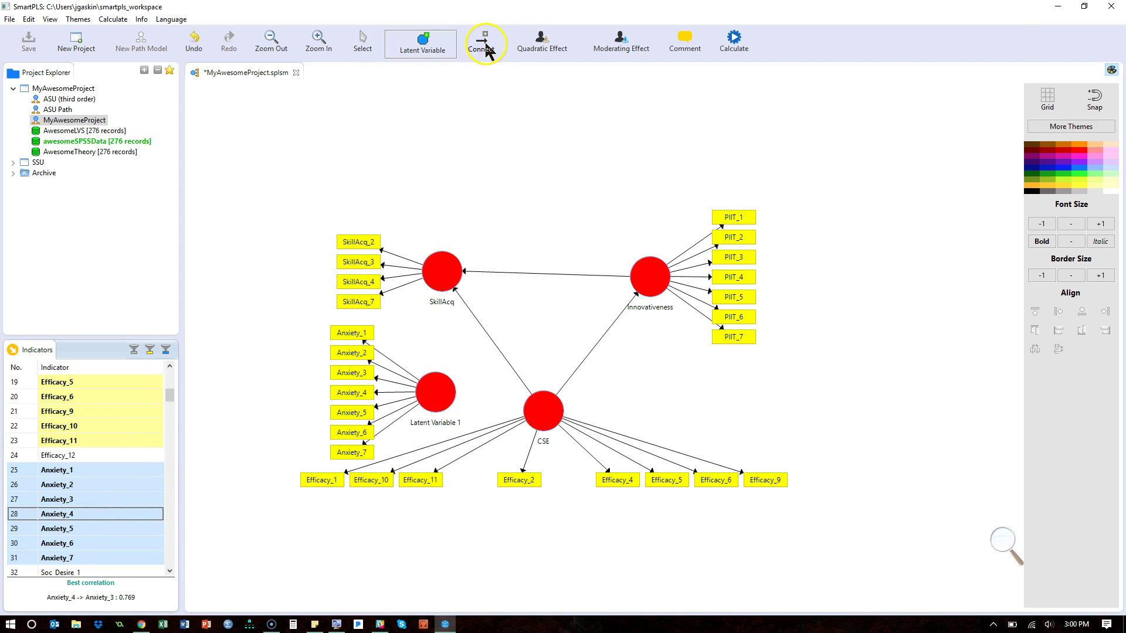
# Step: Draw paths from CSE to the new construct and from it to SkillAcq
pyautogui.click(483, 44)
pyautogui.click(533, 403)
pyautogui.click(445, 394)
pyautogui.click(446, 392)
pyautogui.click(441, 267)
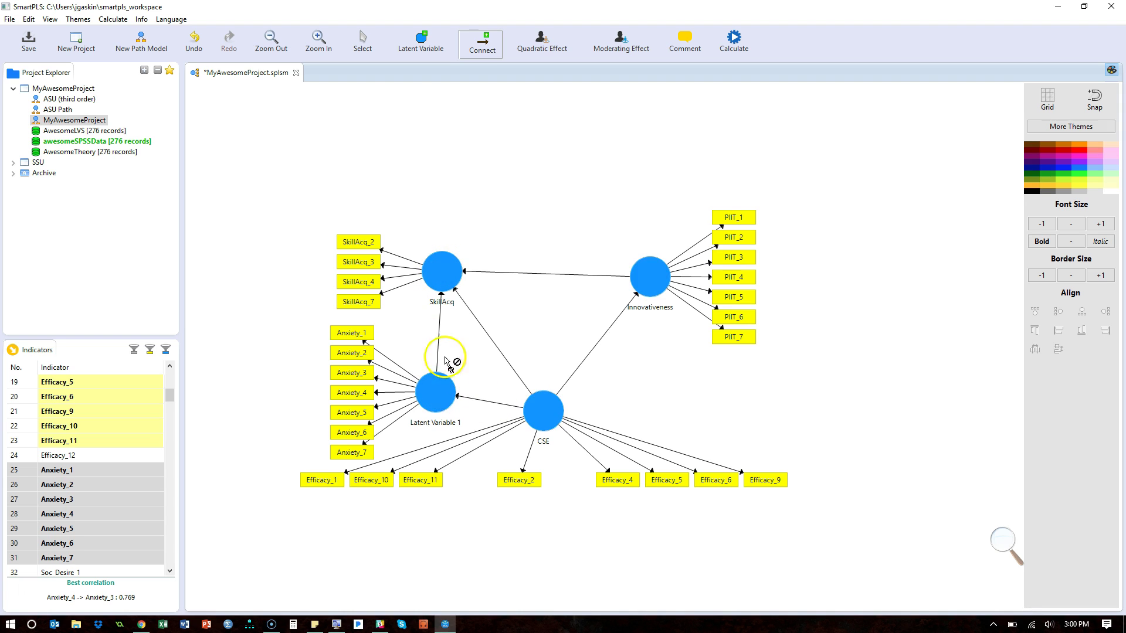
pyautogui.click(364, 44)
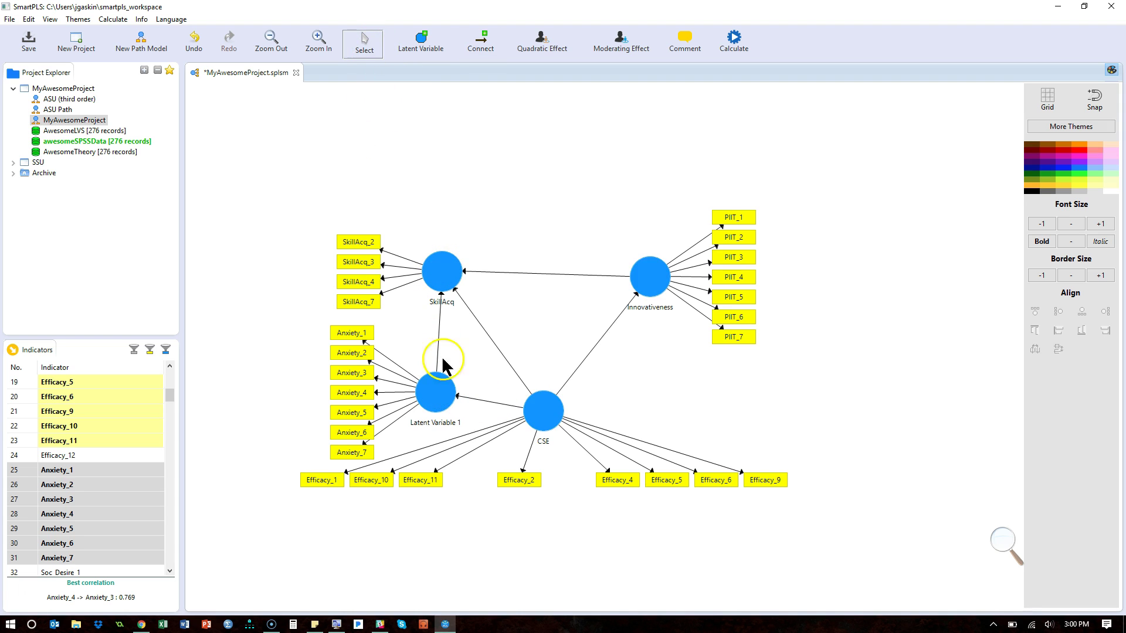
# Step: Rename the new Latent Variable 1 construct to Anxiety
pyautogui.doubleClick(444, 403)
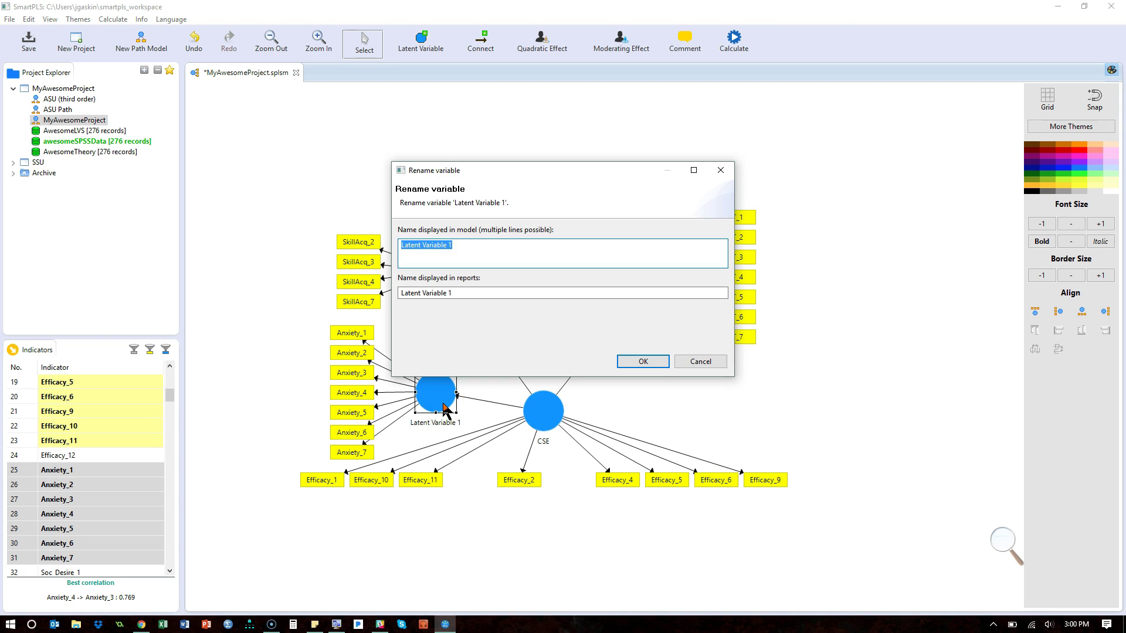
pyautogui.write('Anxiety')
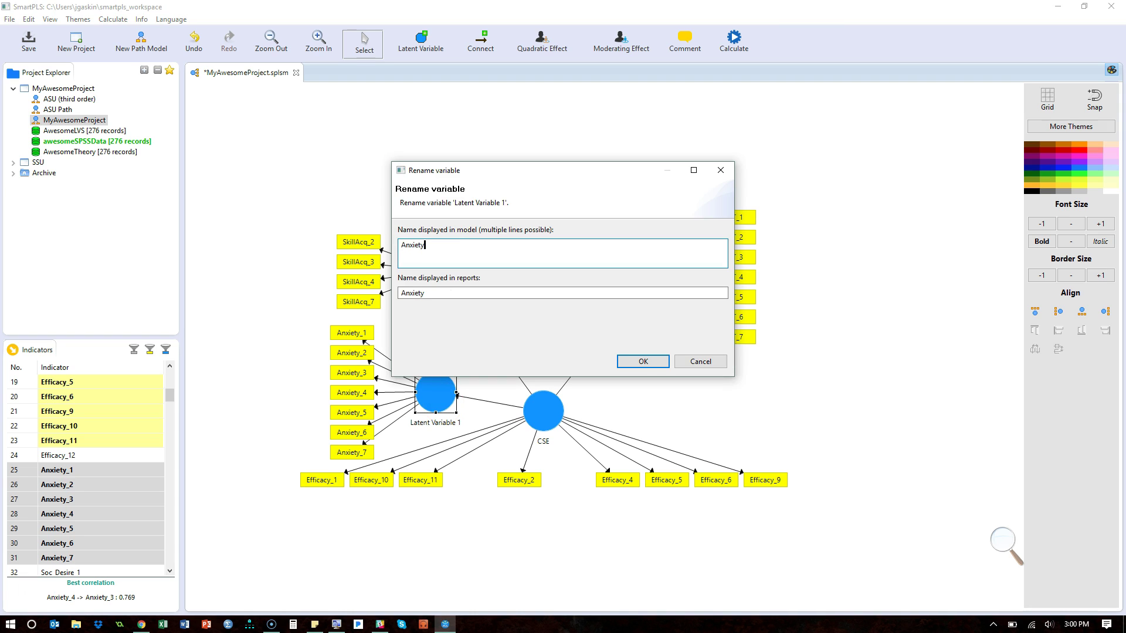
pyautogui.click(642, 361)
# Step: Rerun Consistent PLS Bootstrapping on the updated model
pyautogui.click(734, 38)
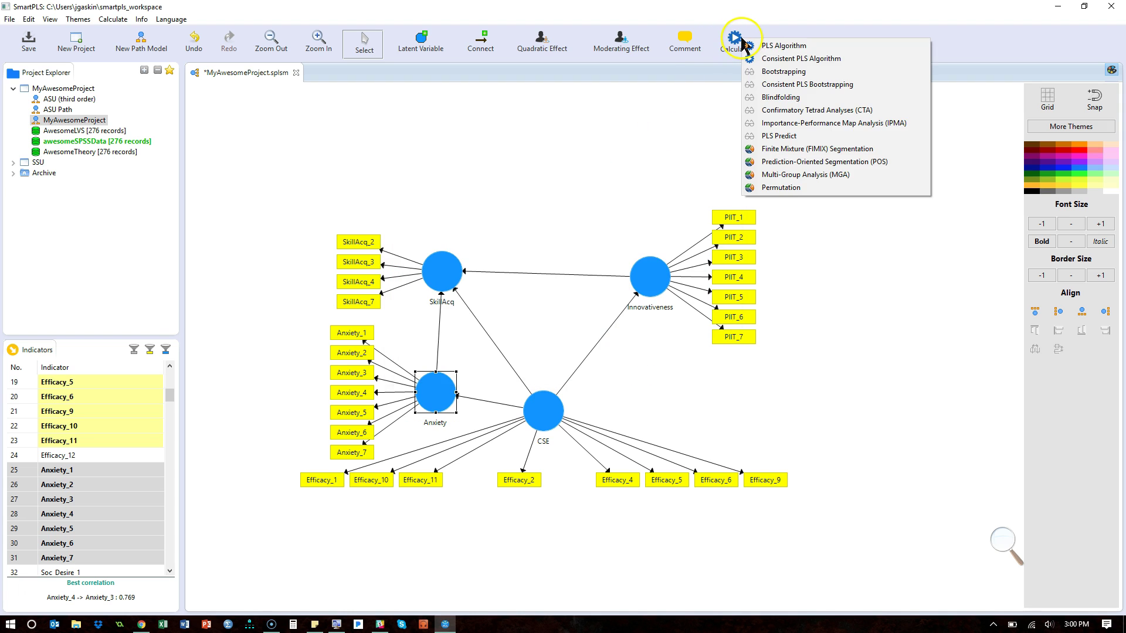
pyautogui.click(806, 84)
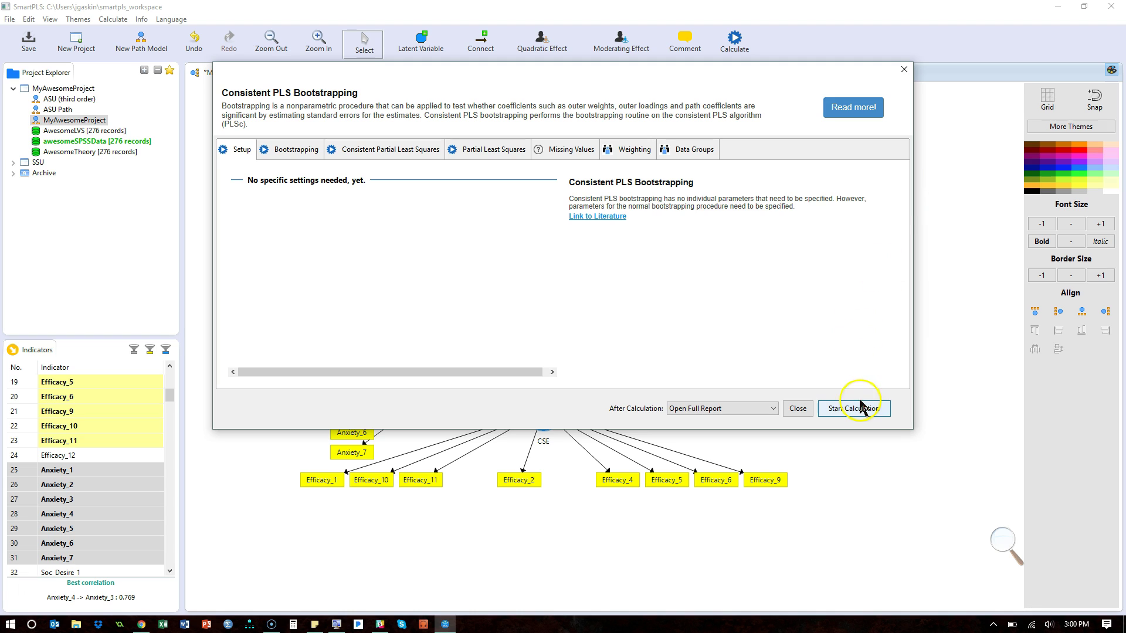
pyautogui.click(861, 409)
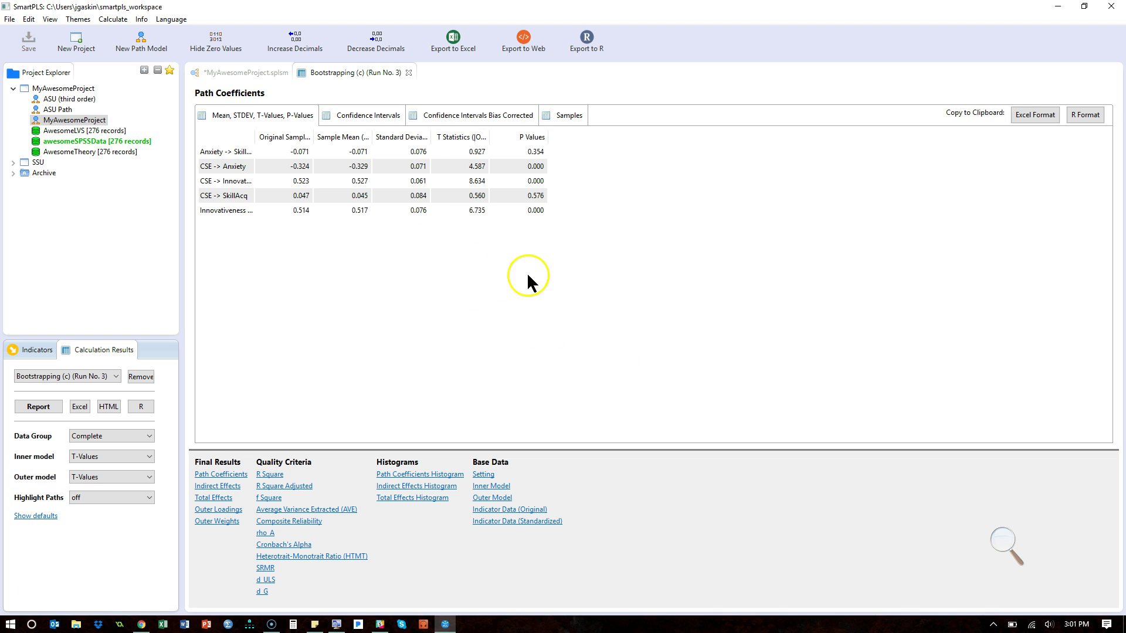
# Step: Widen the path column and highlight Anxiety -> SkillAcq (-0.071, p 0.354) and CSE -> Anxiety (-0.324, p 0.000)
pyautogui.doubleClick(256, 137)
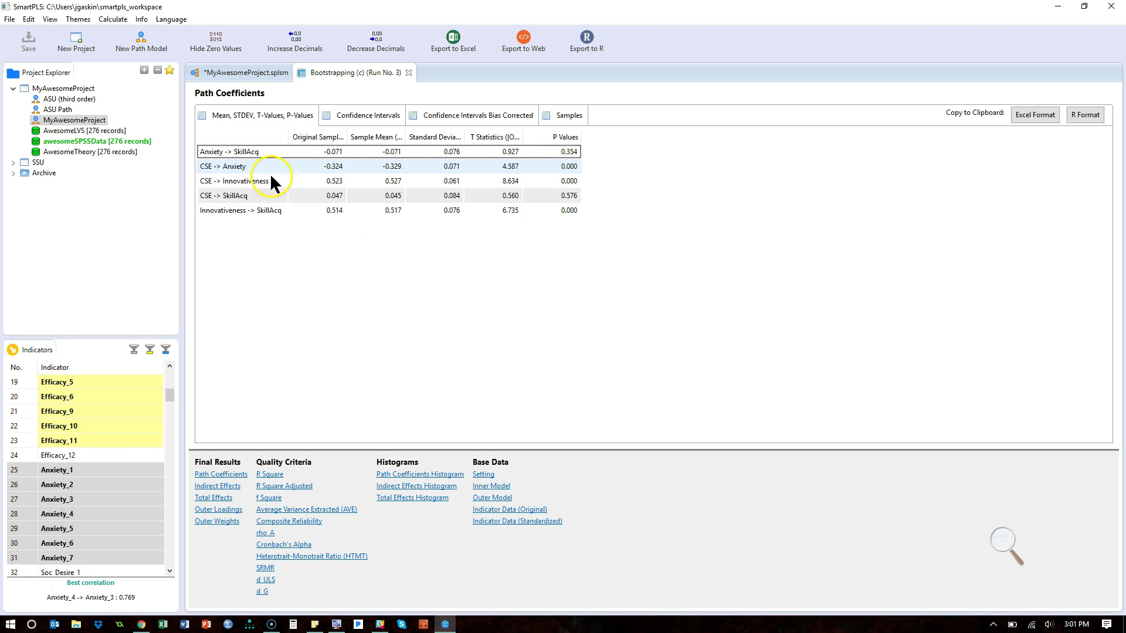
pyautogui.click(267, 154)
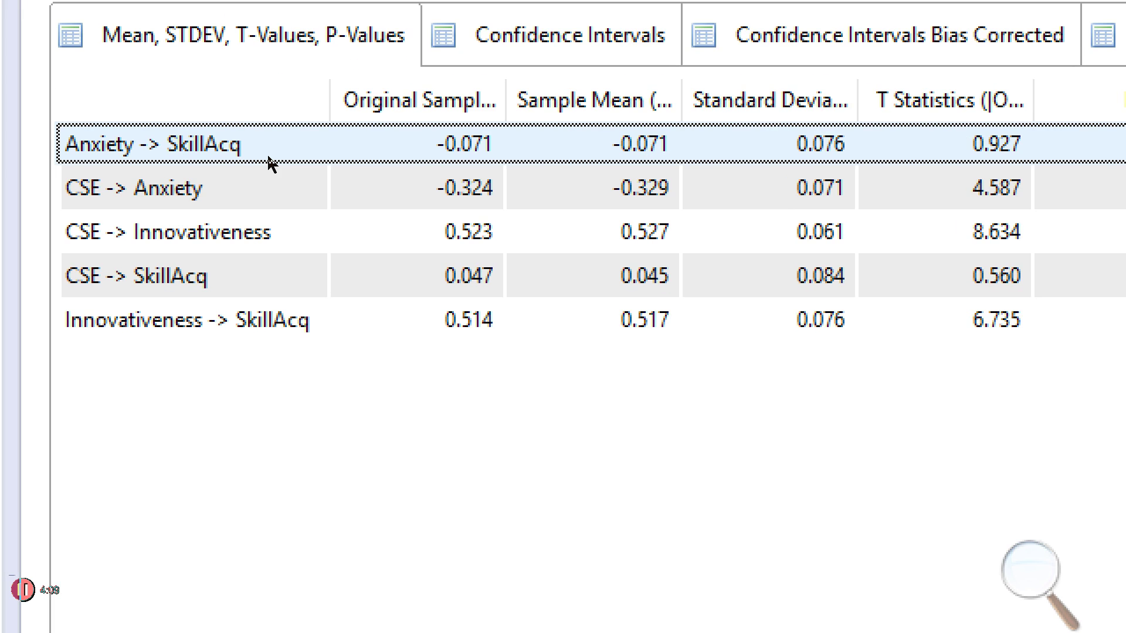
pyautogui.click(339, 158)
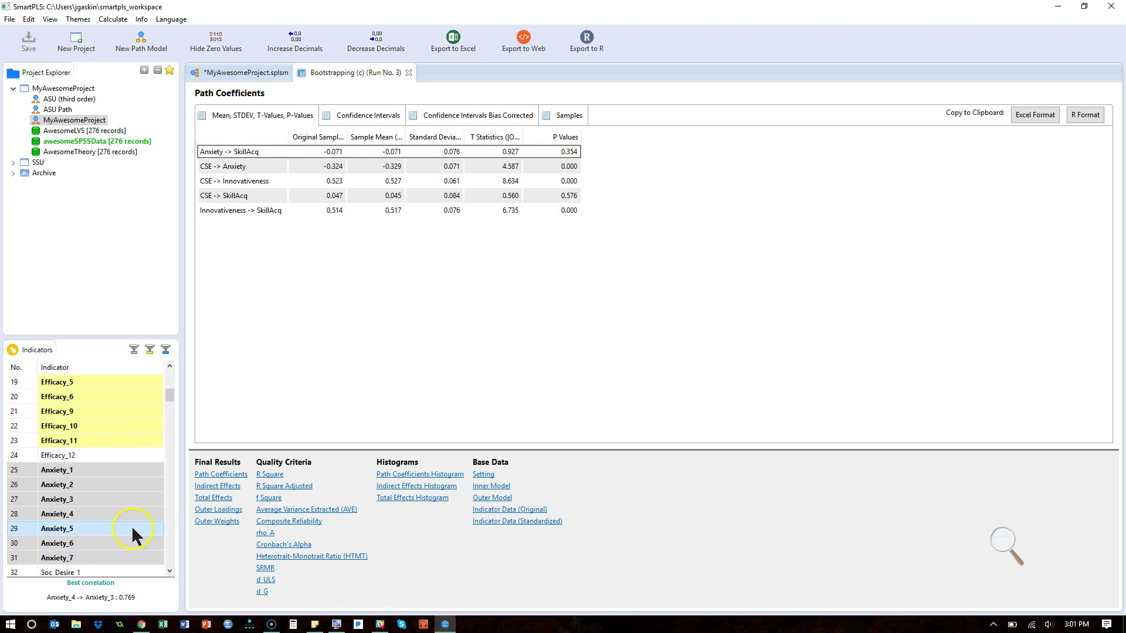
# Step: Show Indirect Effects with full path names: CSE -> SkillAcq 0.292, T 5.860, p 0.000
pyautogui.click(201, 497)
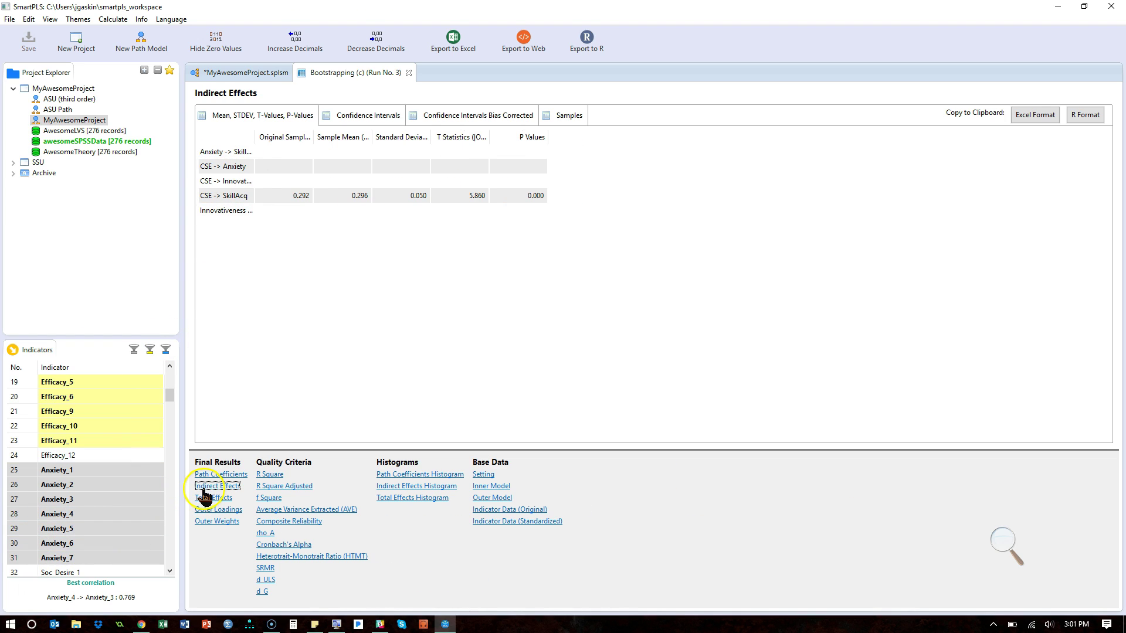
pyautogui.doubleClick(254, 137)
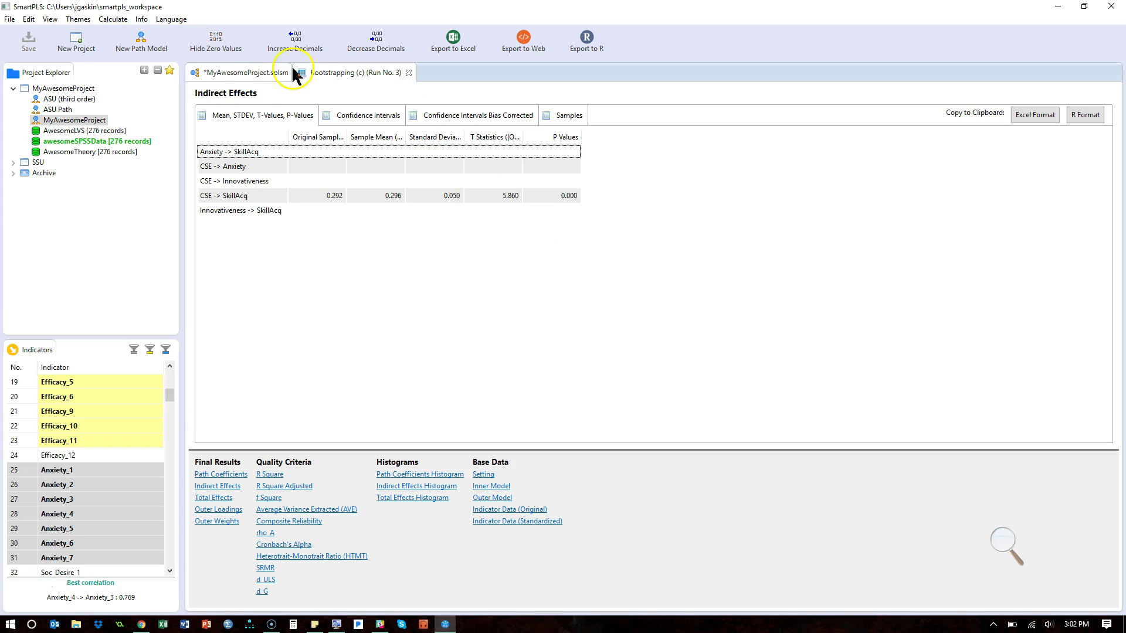
# Step: Select the CSE -> Anxiety and Anxiety -> SkillAcq paths in the model, then switch to Chrome's mediation docs
pyautogui.click(273, 75)
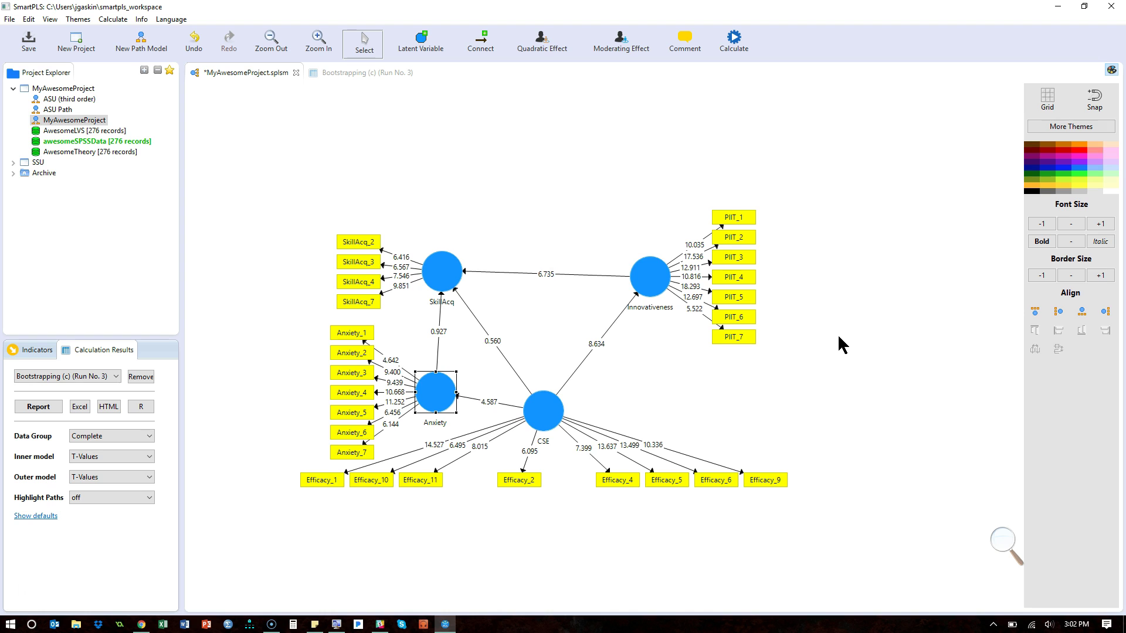
pyautogui.click(492, 401)
pyautogui.click(439, 331)
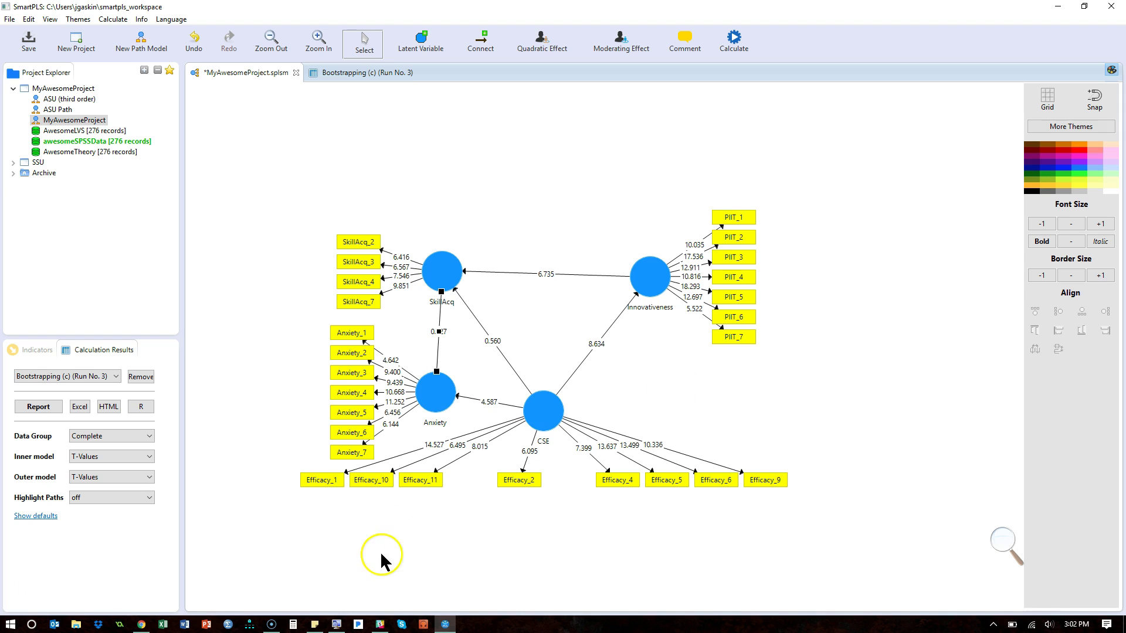
pyautogui.click(141, 624)
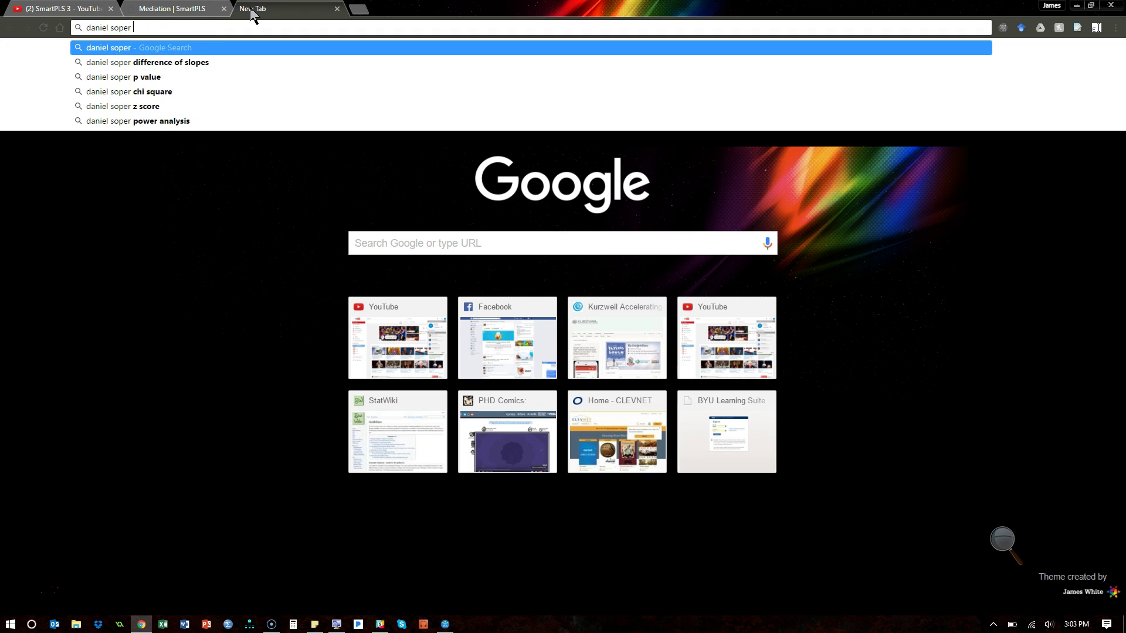
# Step: Search for and open the Free Sobel Test Calculator, scroll to its inputs, then return to SmartPLS
pyautogui.write('sobel')
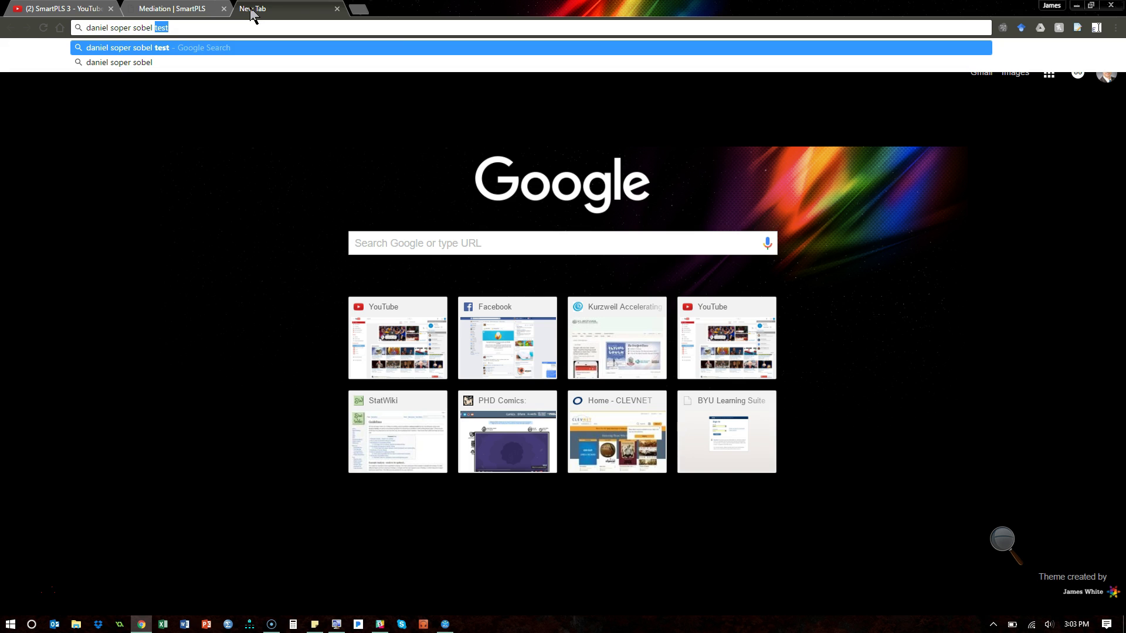
pyautogui.press('Return')
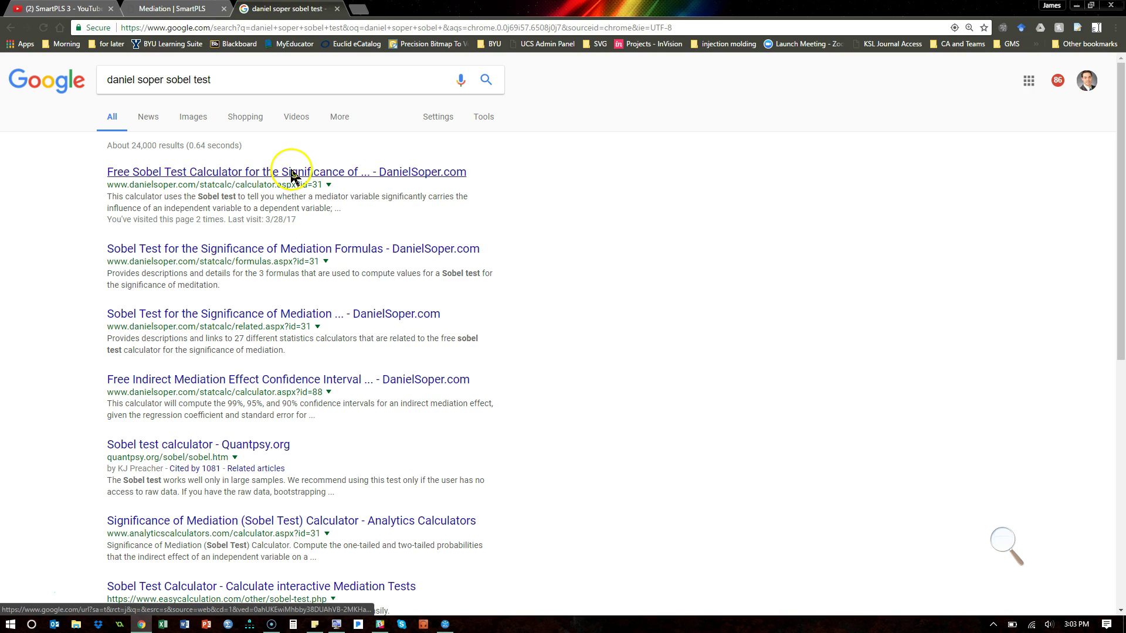
pyautogui.click(291, 176)
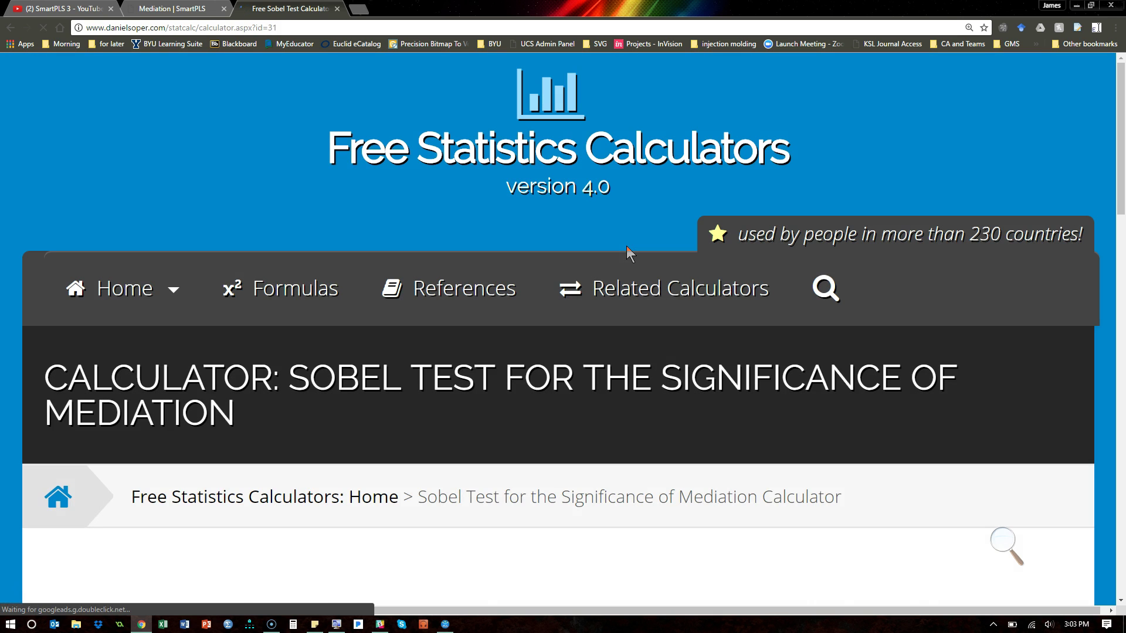
pyautogui.scroll(-10, 626, 245)
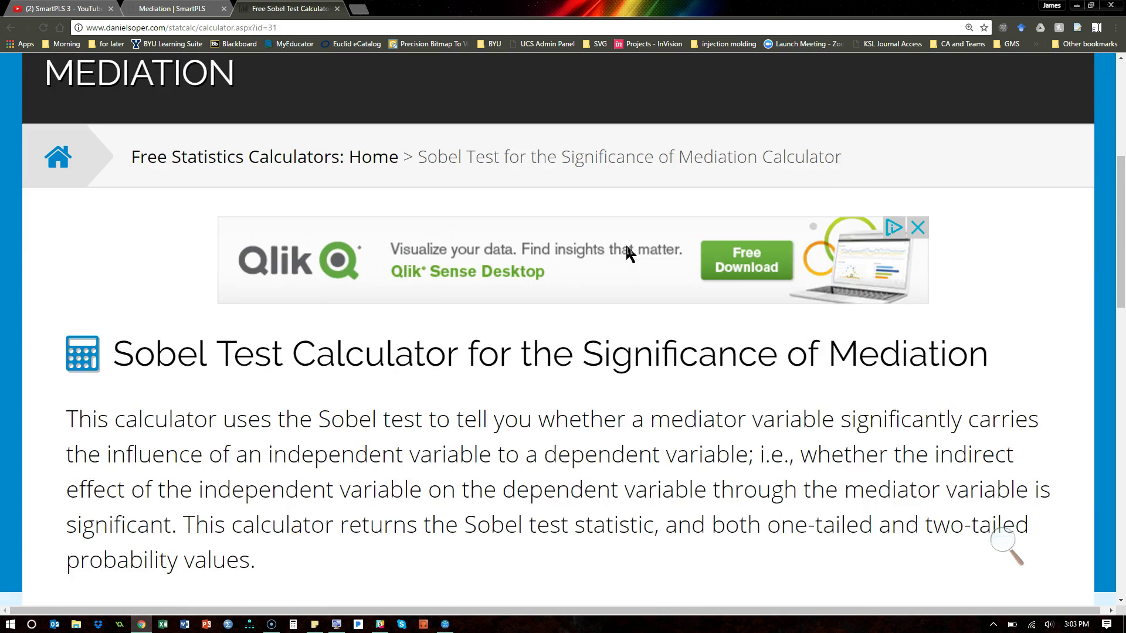
pyautogui.scroll(-4, 626, 252)
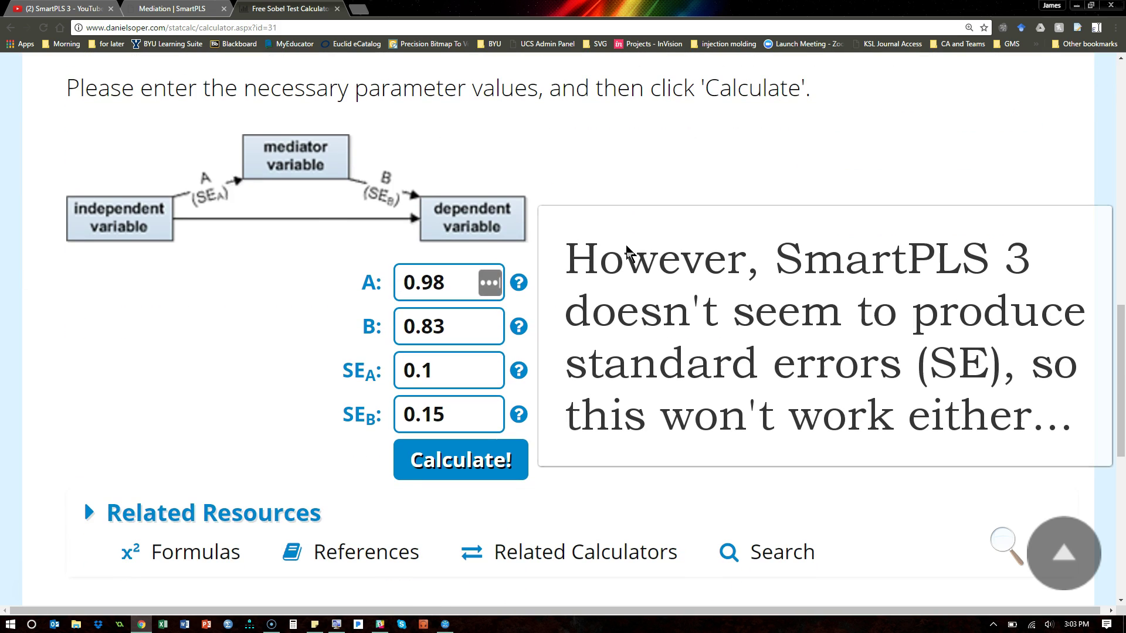
pyautogui.scroll(-2, 628, 251)
pyautogui.scroll(1, 626, 252)
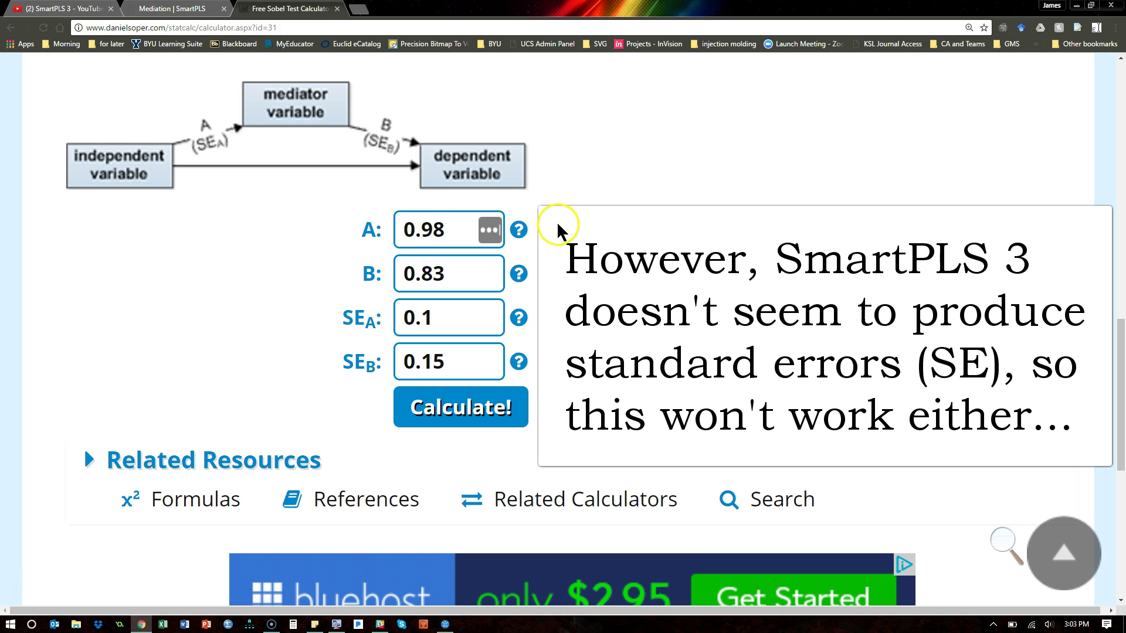
pyautogui.click(605, 287)
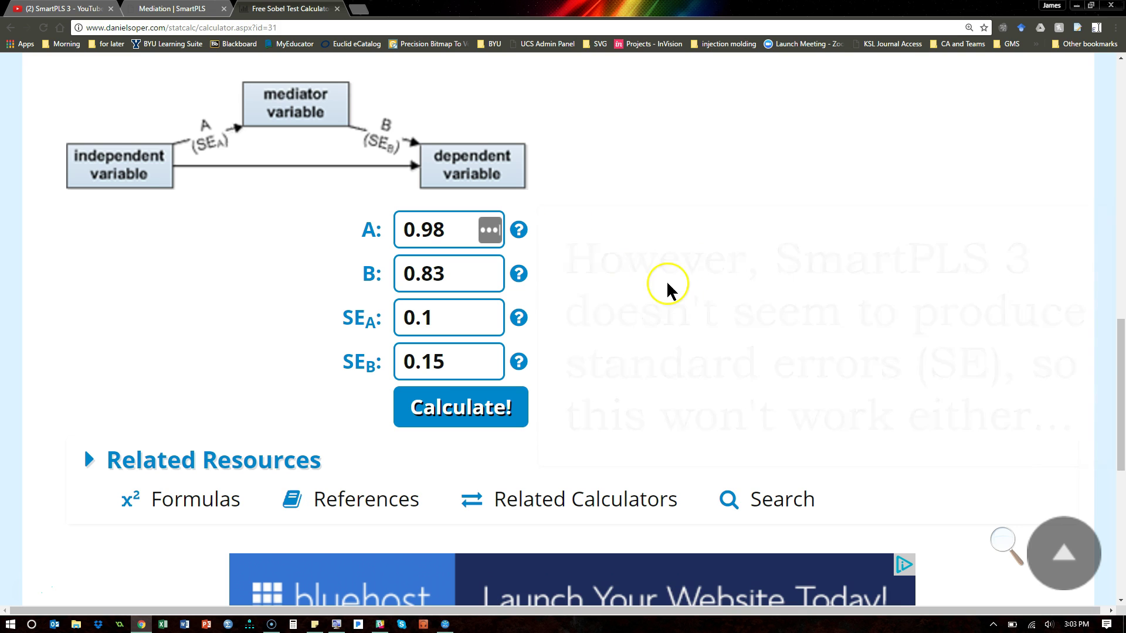
pyautogui.hotkey('alt', 'Tab')
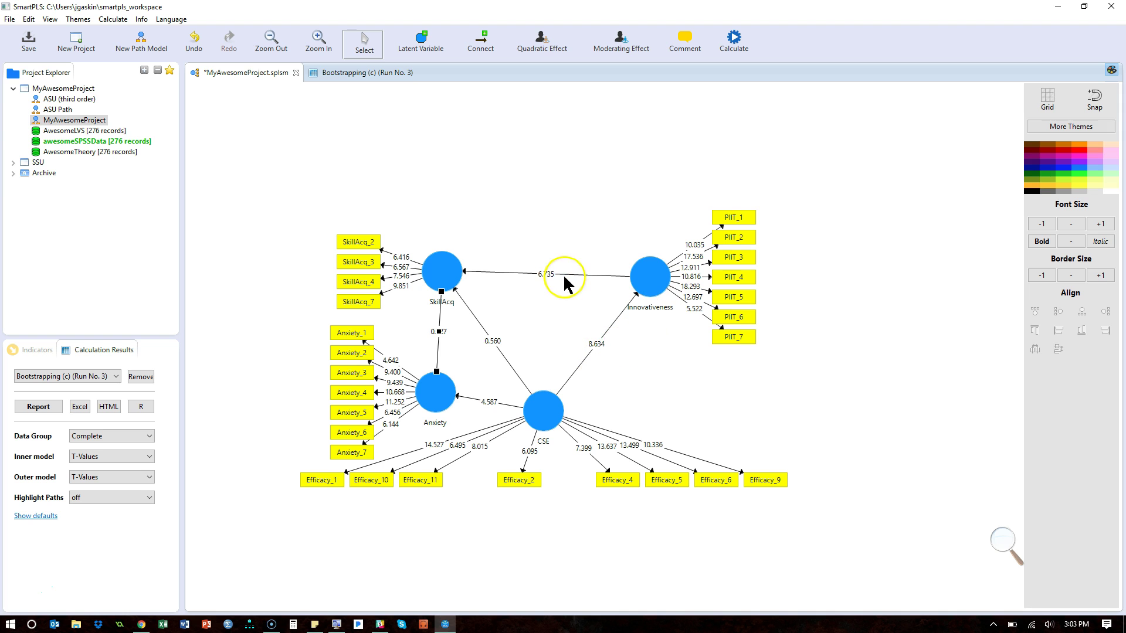